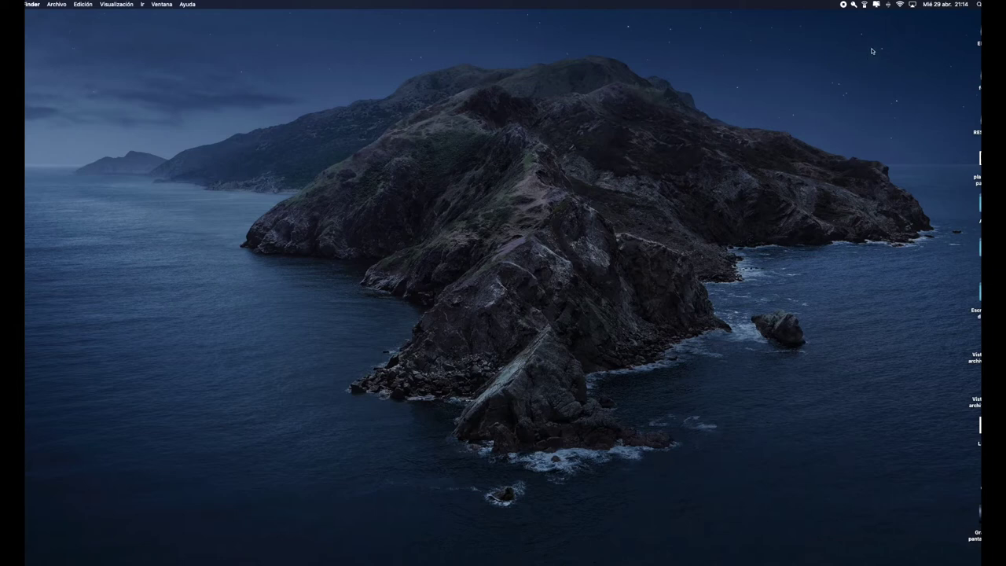
- Open CleanMyMac X from the system monitor and move its window closer to the centre of the desktop
left_click(877, 4)
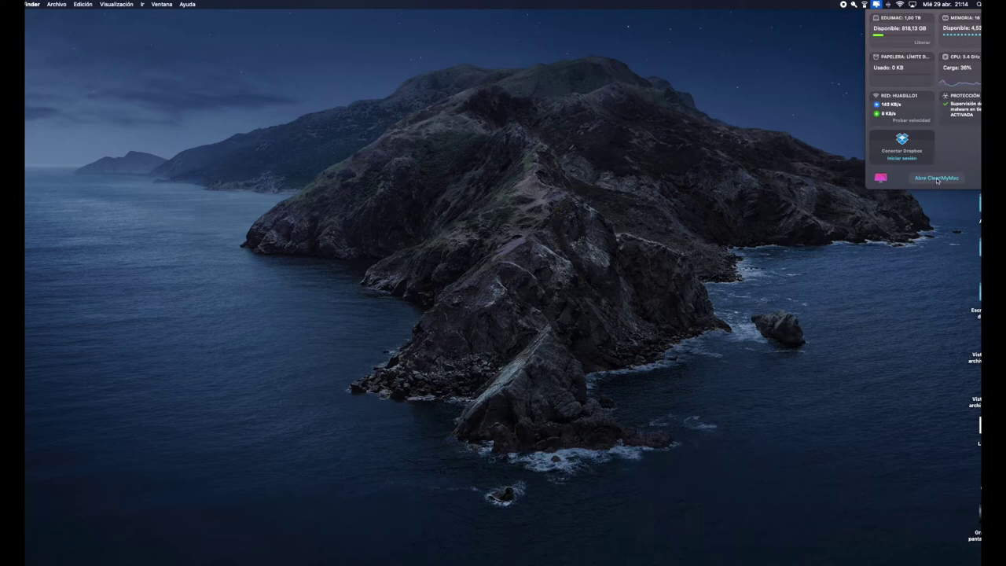
left_click(937, 179)
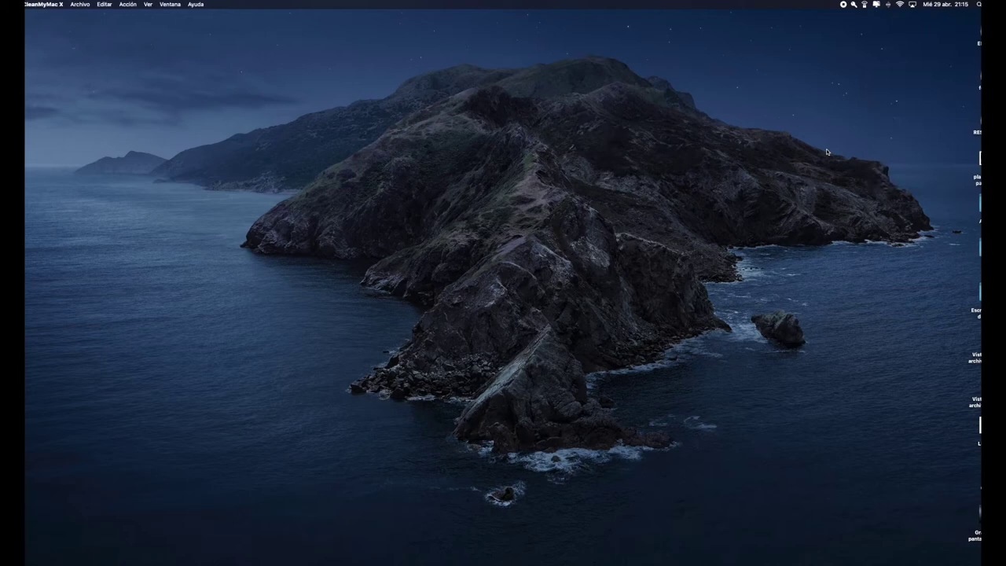
left_click(723, 176)
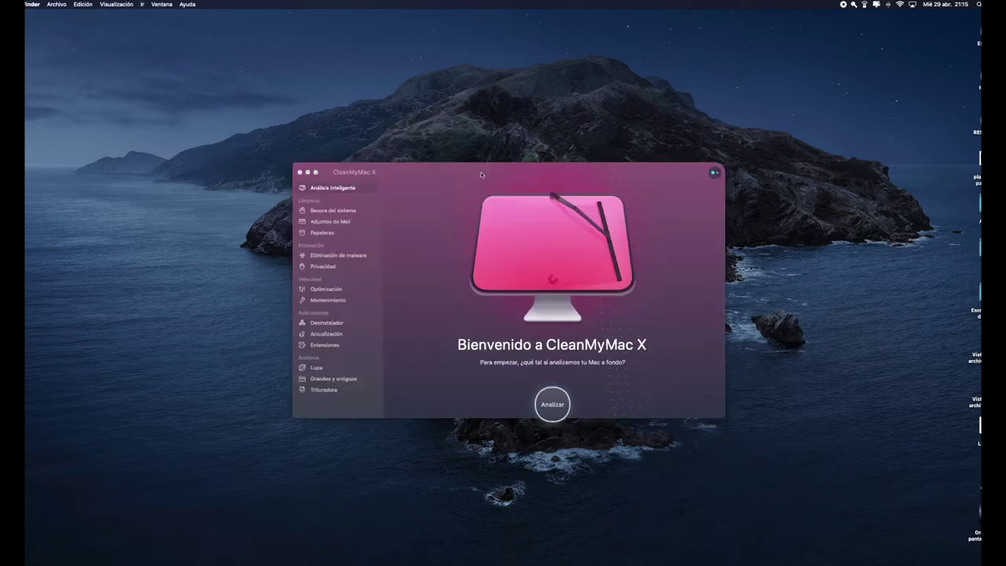
left_click_drag(495, 163, 583, 160)
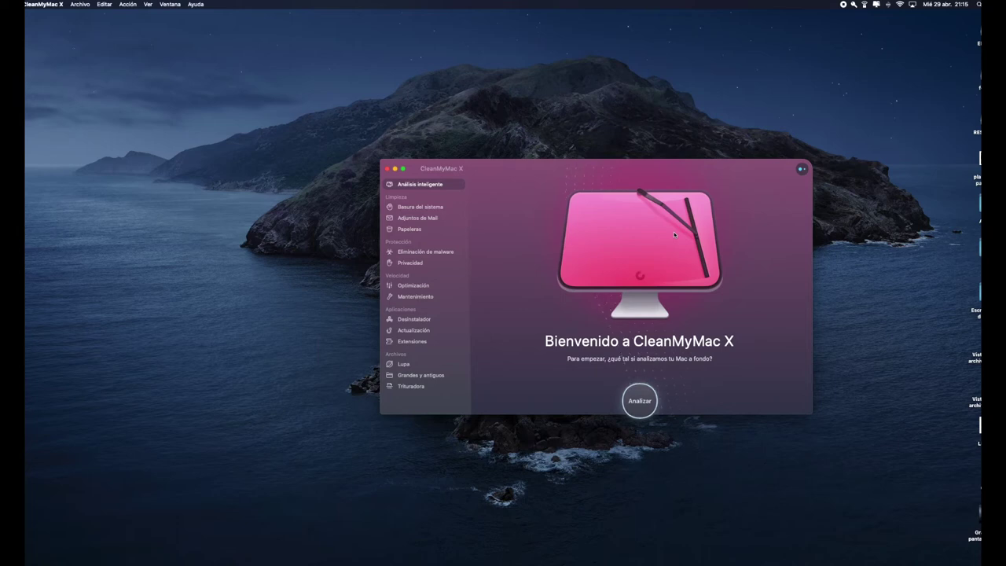
- Run the smart analysis (Análisis inteligente) and review the details behind its Velocidad, Protección and Limpieza results
left_click(646, 404)
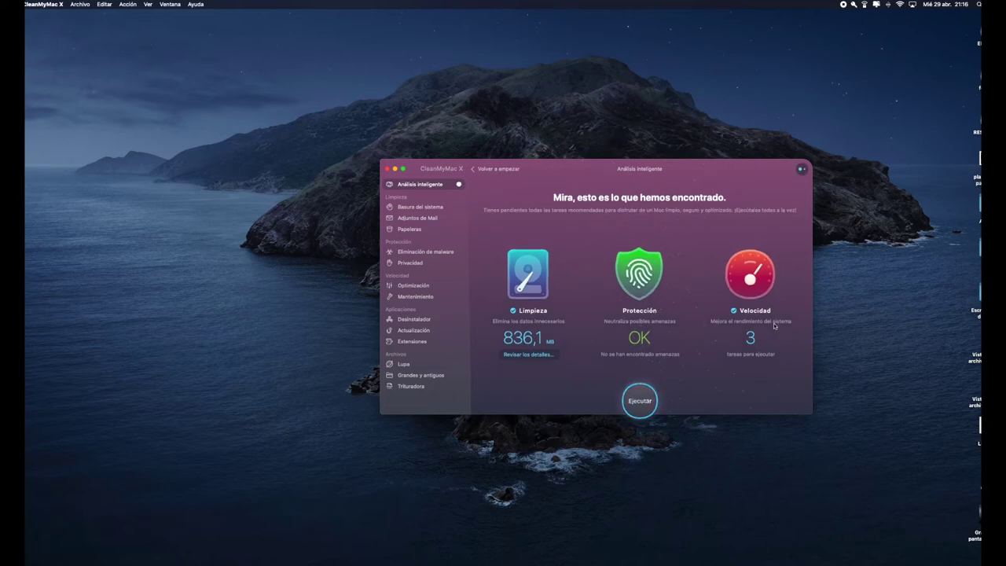
left_click(755, 272)
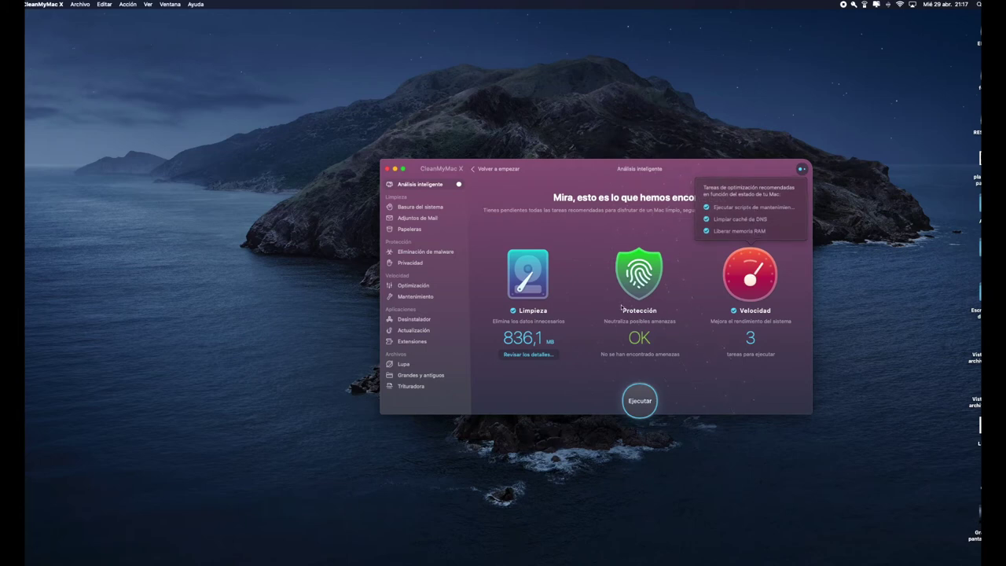
left_click(635, 275)
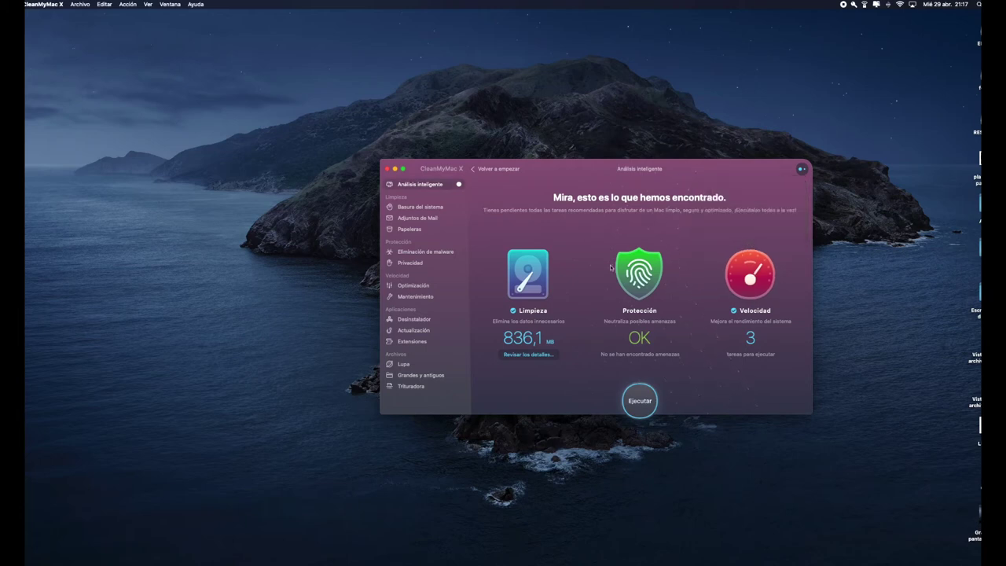
left_click(523, 266)
- Execute the recommended cleaning tasks with Safari quit, and stop the process before it finishes
left_click(633, 400)
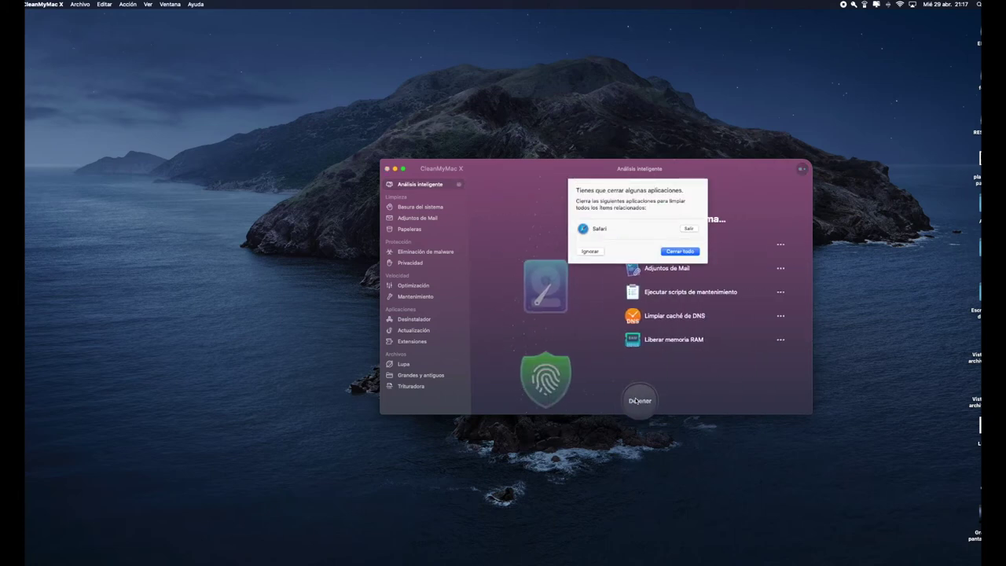
left_click(690, 230)
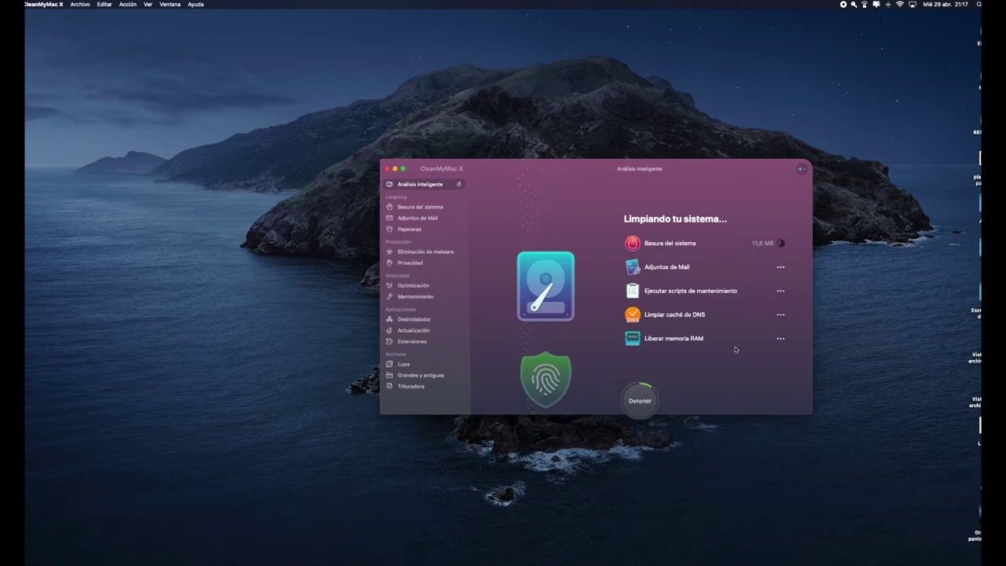
left_click(641, 402)
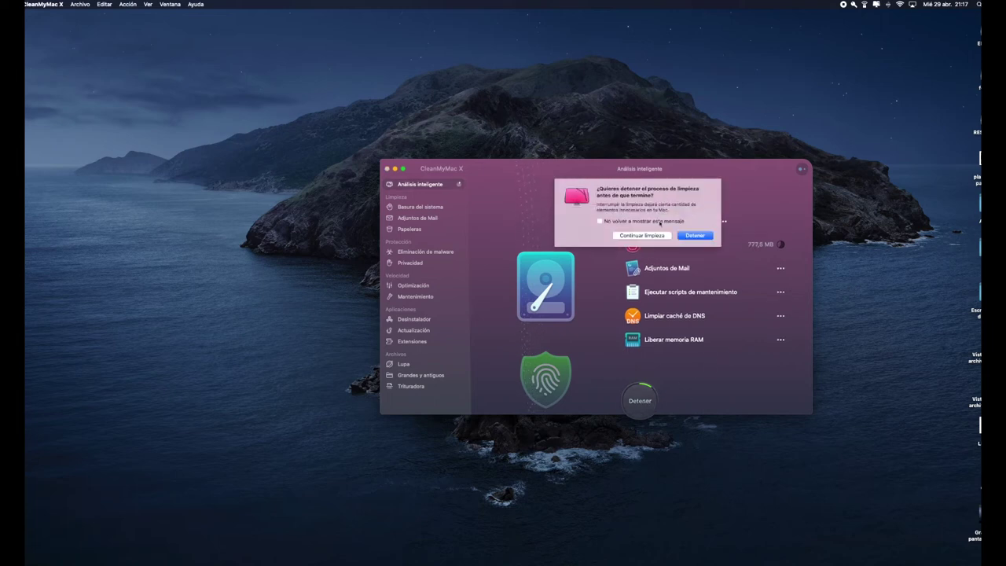
left_click(679, 238)
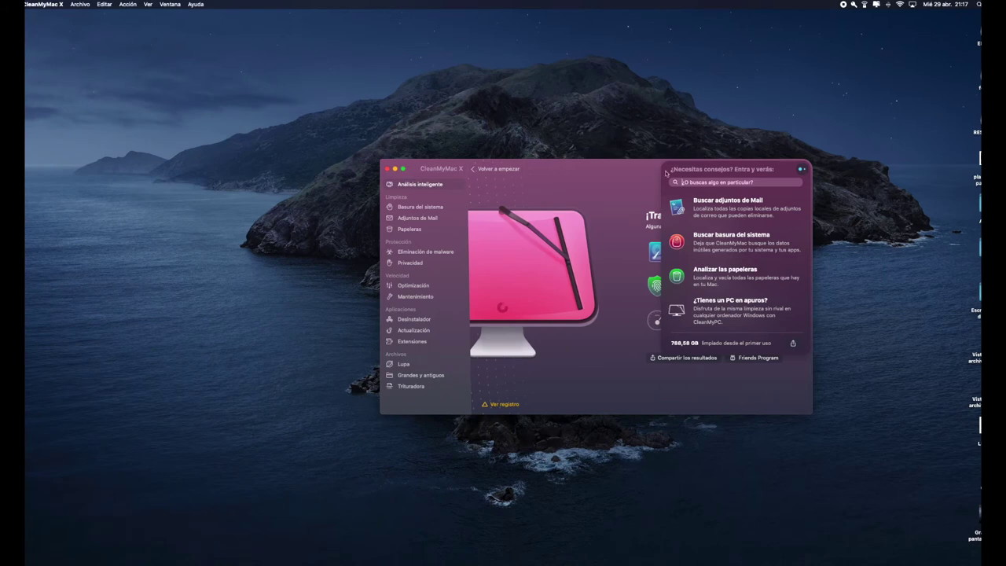
left_click(801, 168)
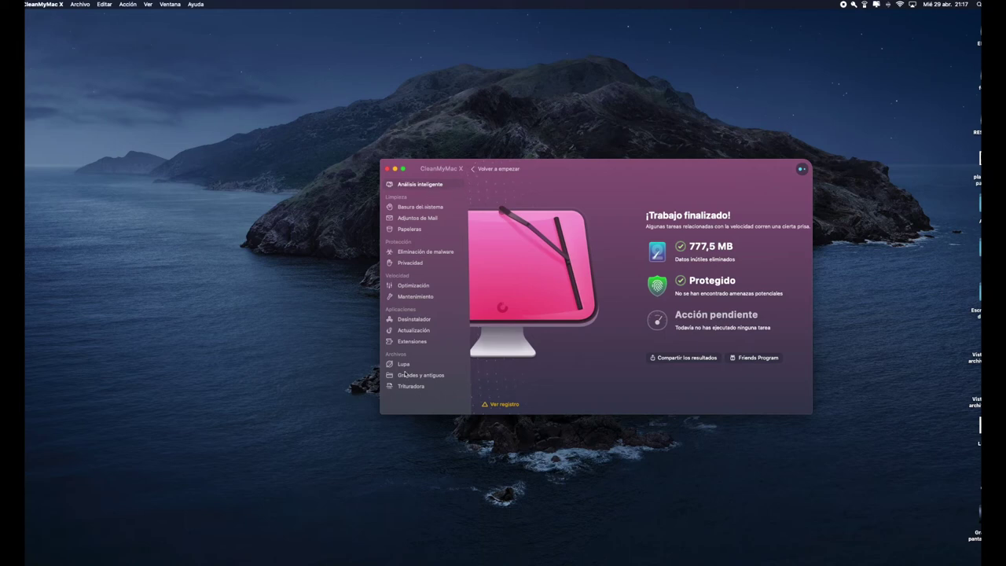
- Review the overviews of the cleaning and protection modules, from Basura del sistema through Privacidad
left_click(414, 208)
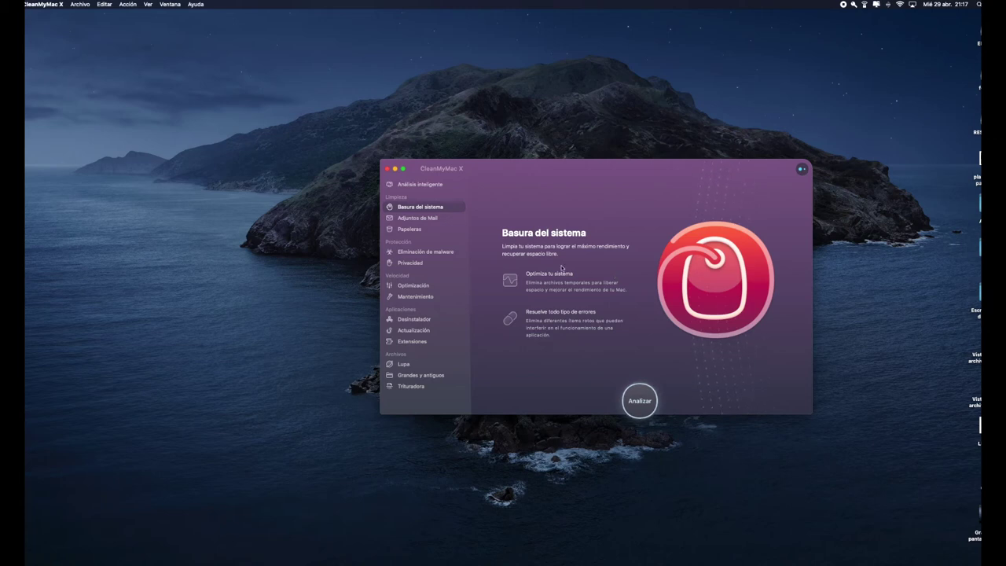
left_click(414, 219)
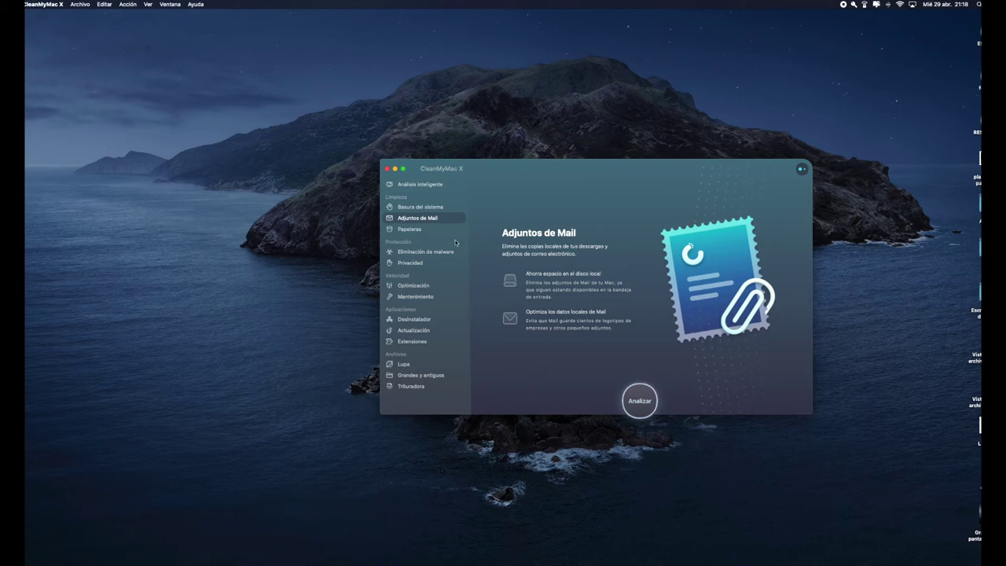
left_click(415, 230)
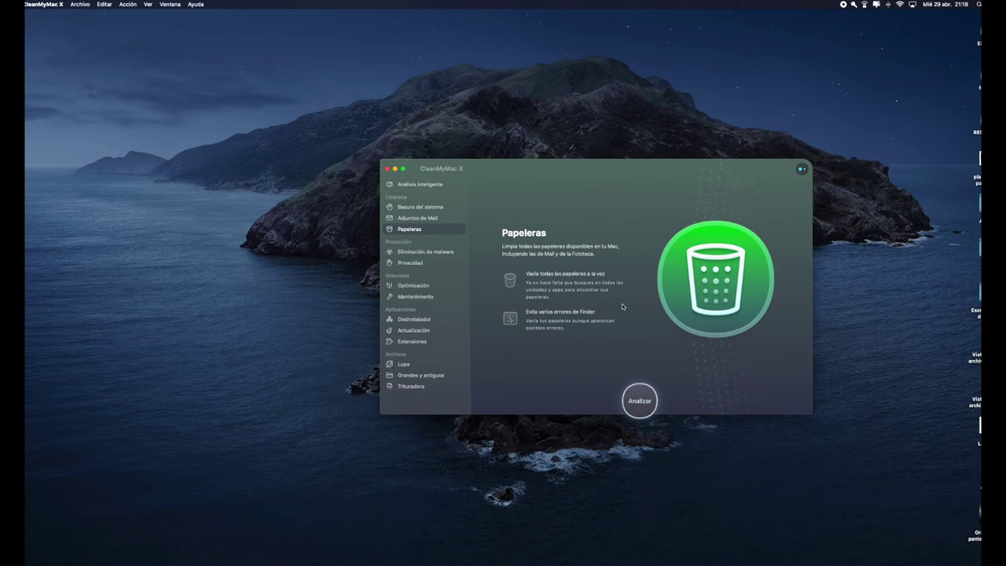
left_click(421, 252)
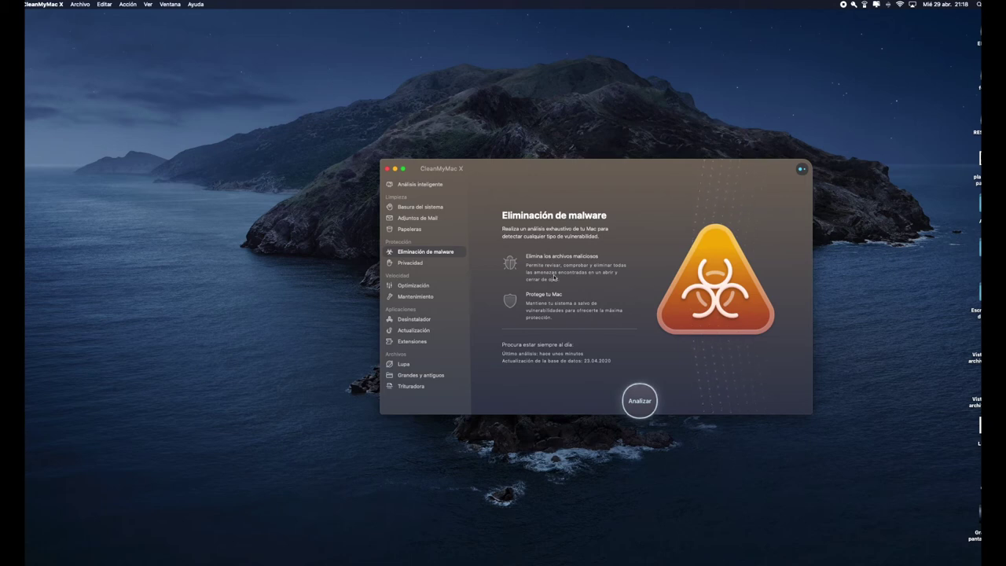
left_click(419, 265)
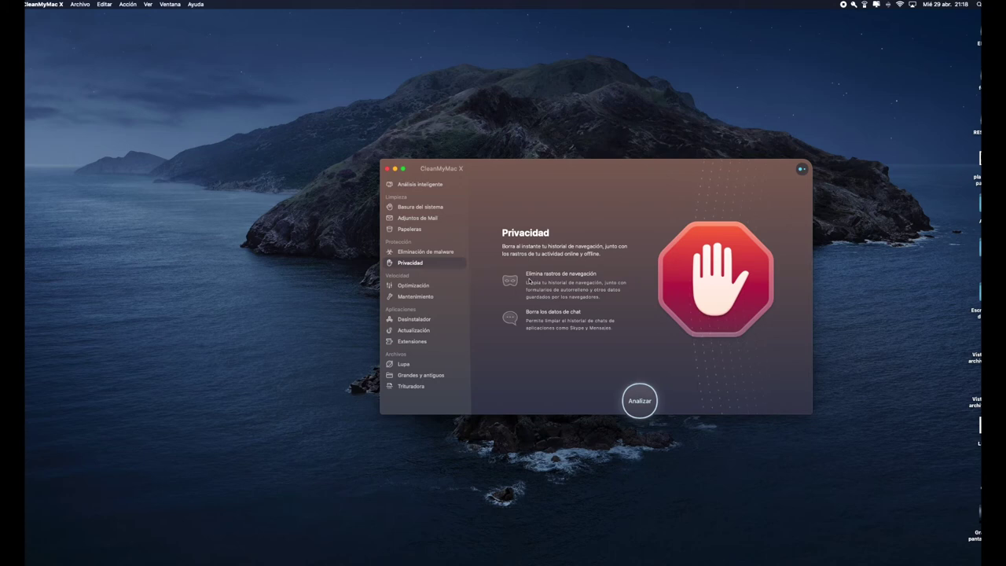
- Examine the Optimización items, including Launch Agents, Procesos de alto consumo and Aplicaciones colgadas
left_click(423, 288)
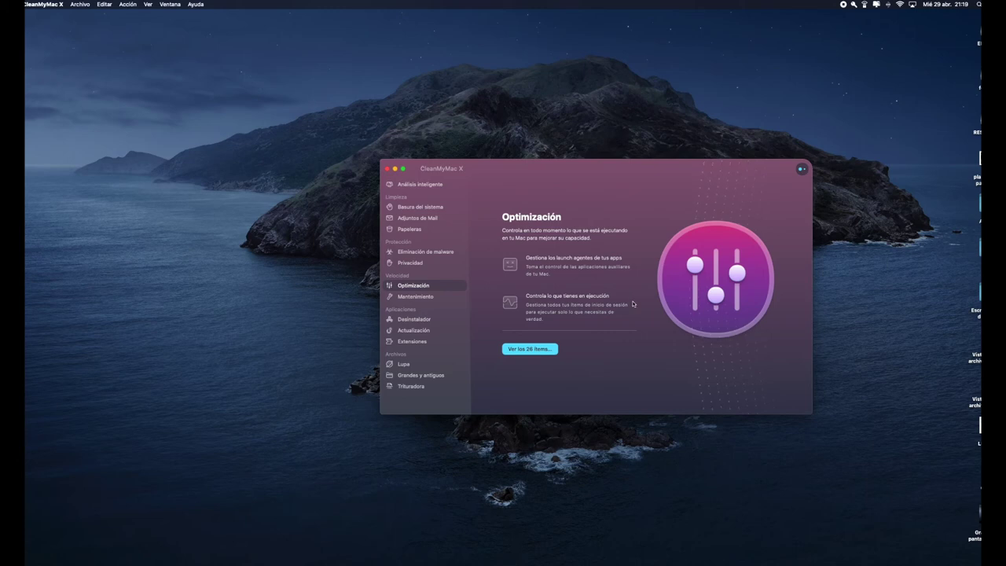
left_click(536, 351)
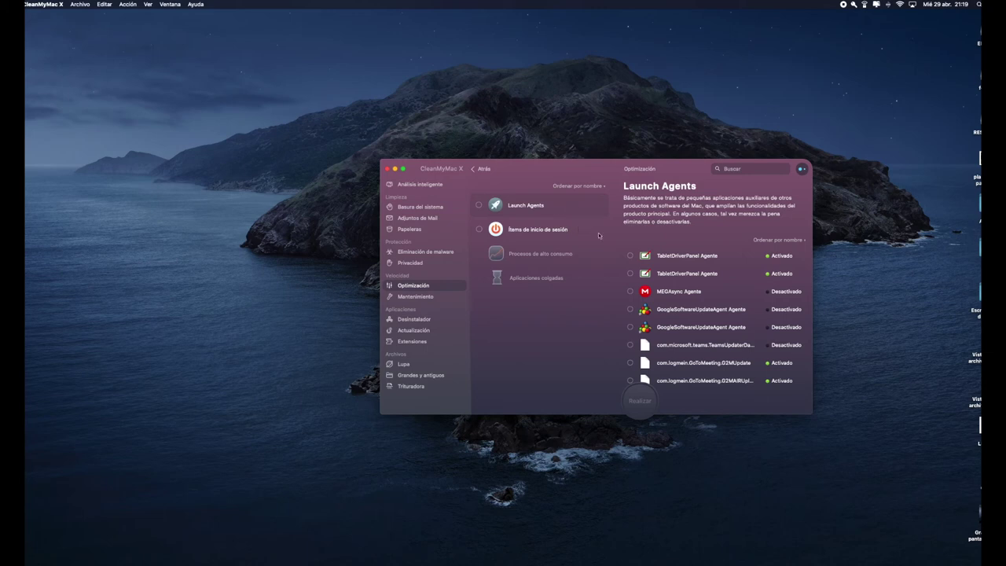
scroll(672, 298, "down", 1)
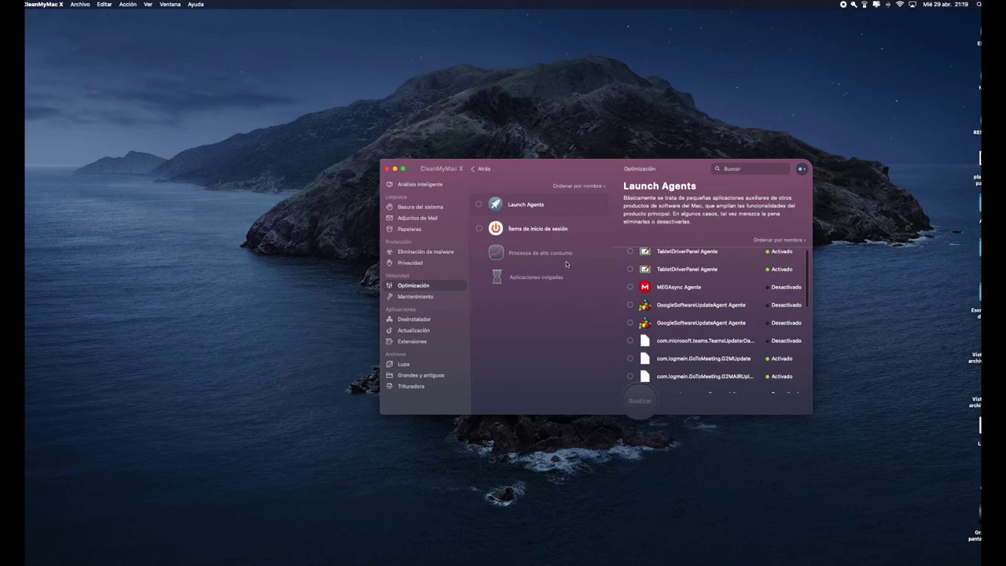
left_click(538, 254)
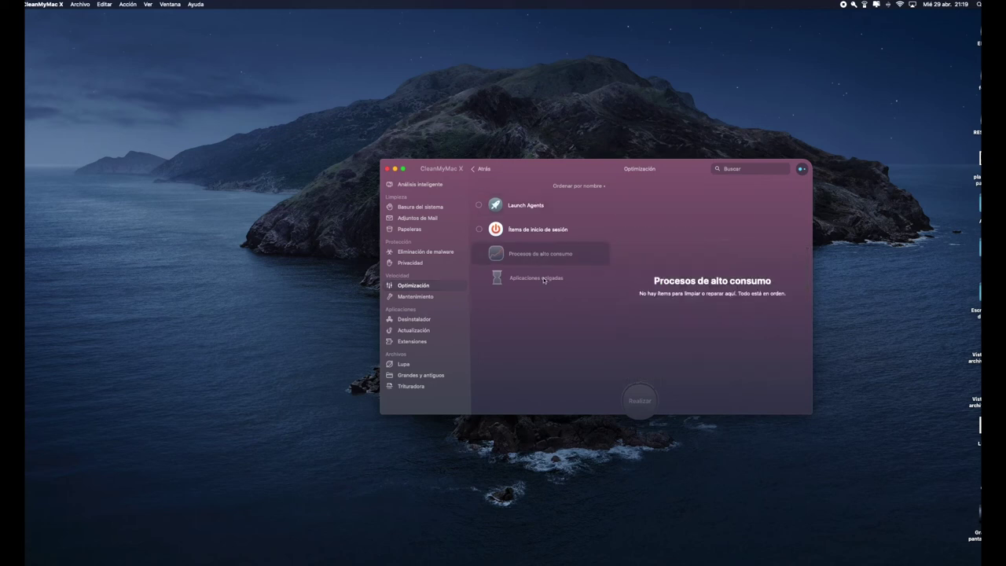
left_click(546, 278)
left_click(546, 263)
- Examine the Mantenimiento tasks, reading the descriptions of Libera espacio eliminable, Ejecutar scripts de mantenimiento and Limpiar caché de DNS
left_click(416, 299)
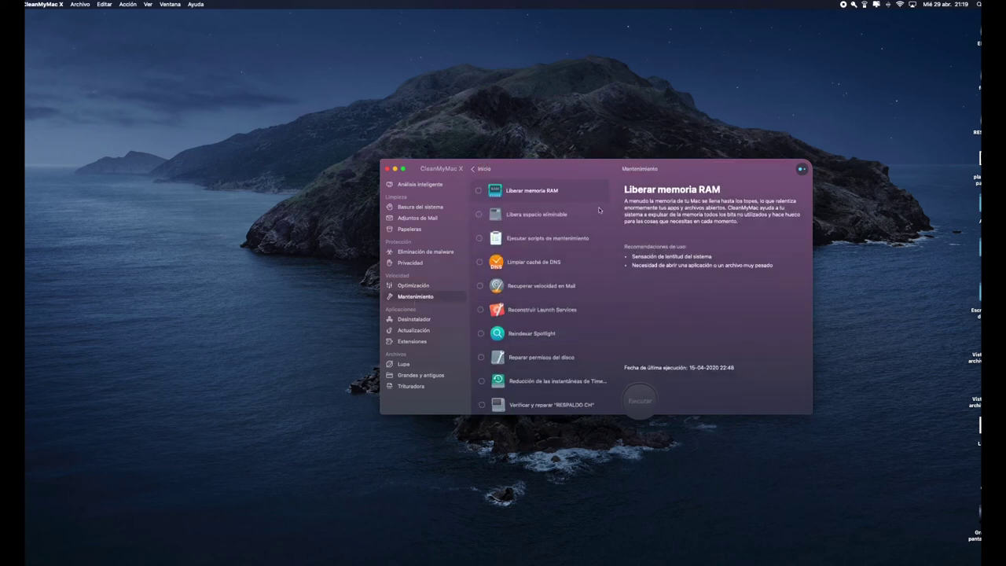
scroll(593, 251, "down", 2)
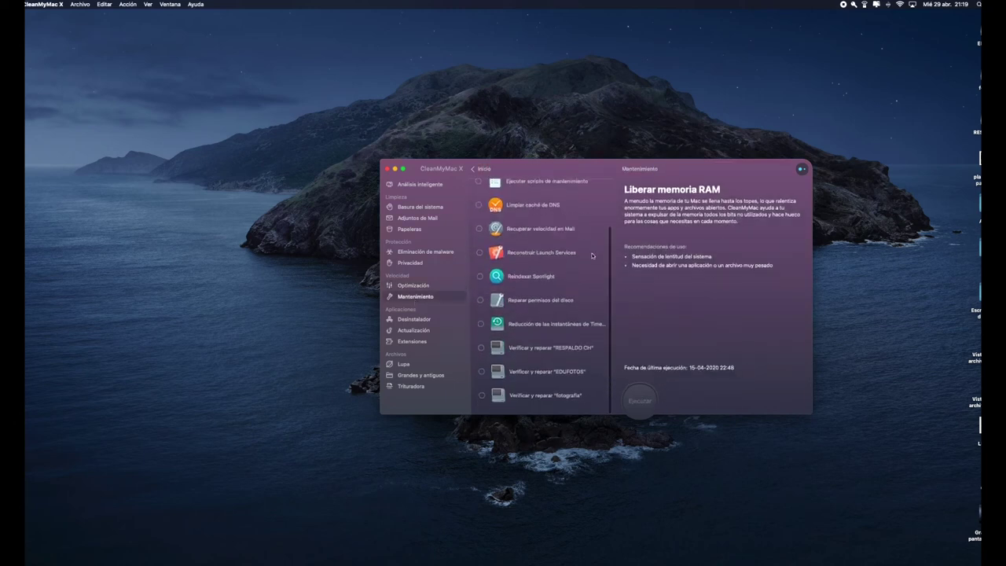
scroll(593, 256, "up", 3)
scroll(592, 255, "down", 1)
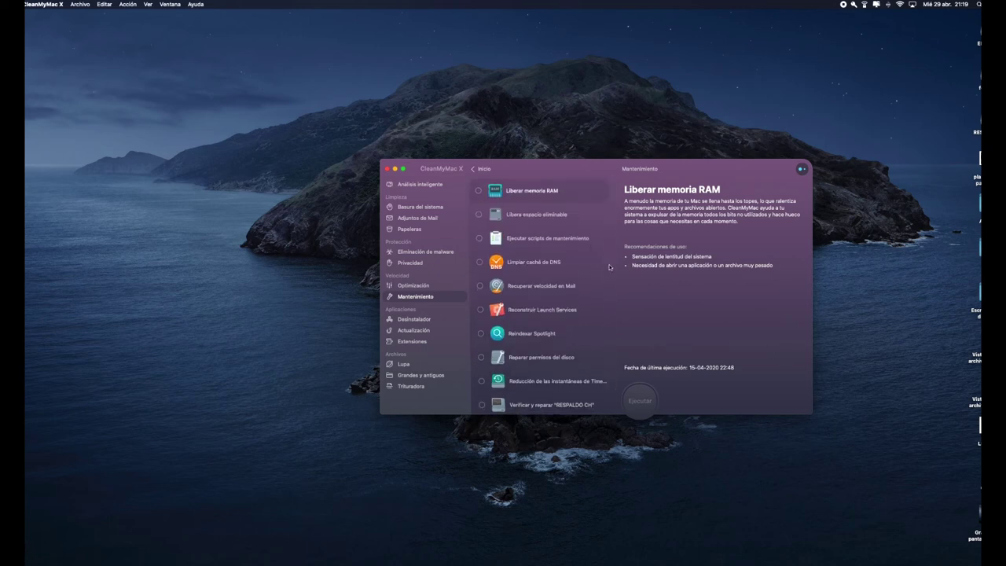
left_click(548, 217)
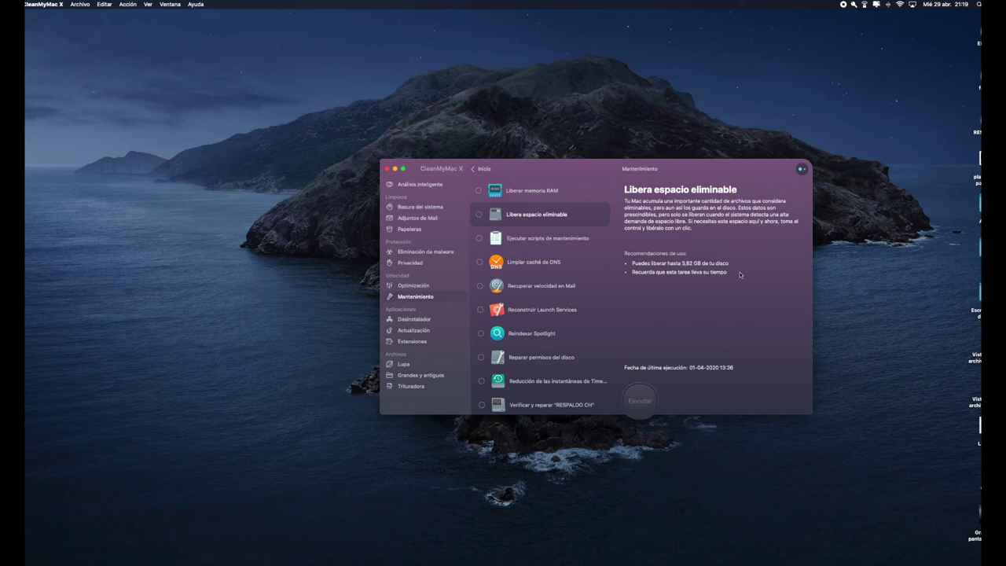
left_click(563, 242)
left_click(552, 265)
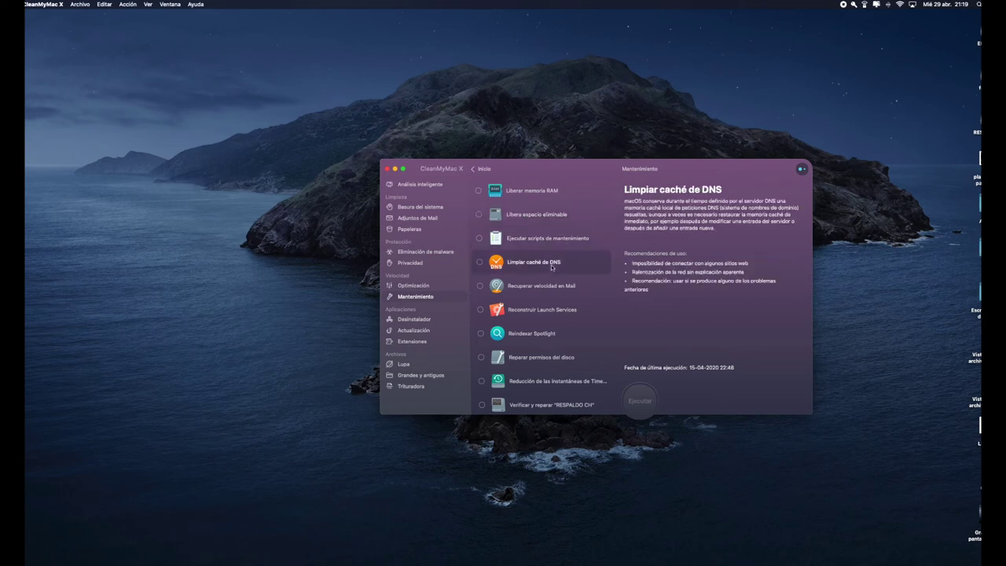
- Look through the full list of installed applications in the Desinstalador module
left_click(422, 320)
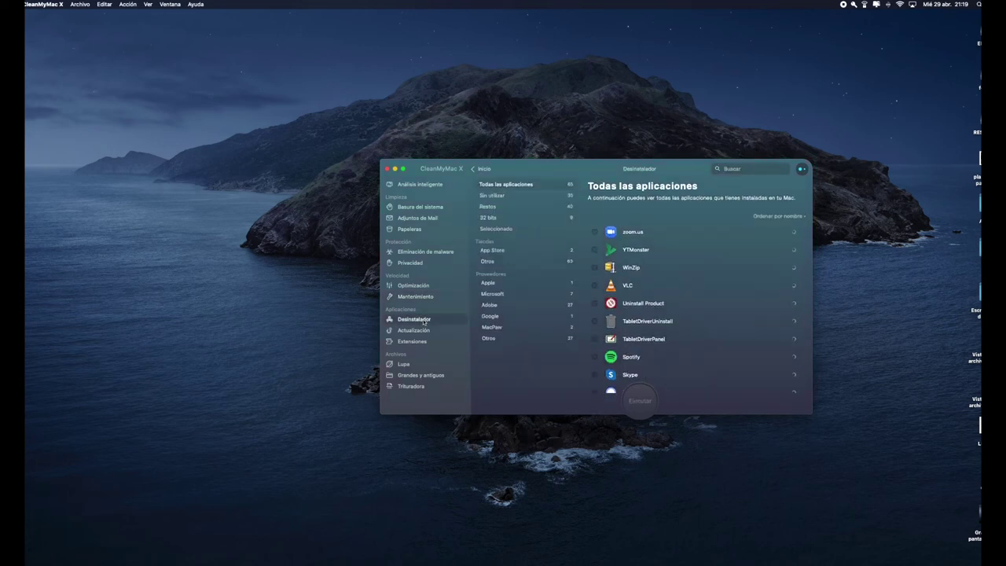
scroll(680, 297, "down", 10)
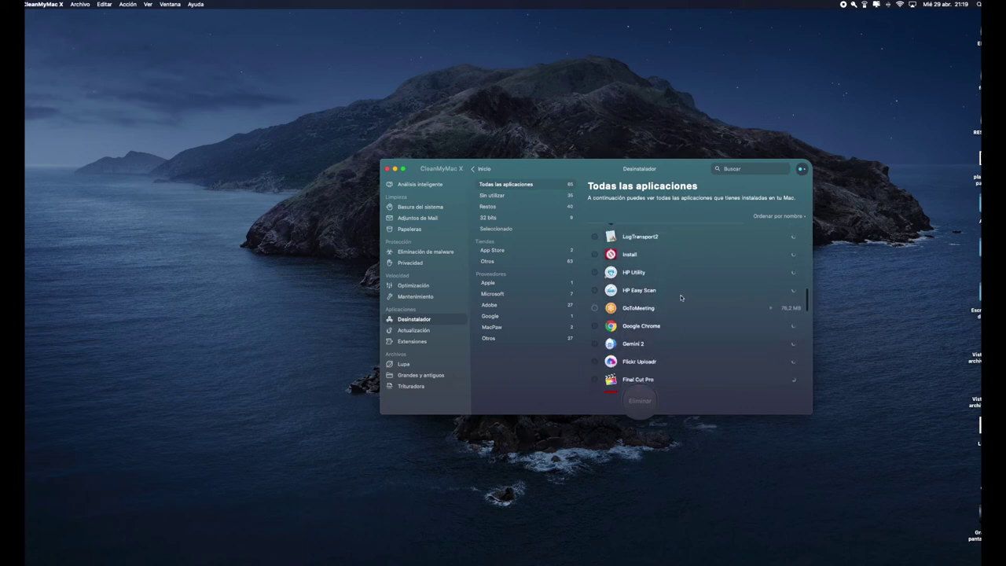
scroll(680, 297, "down", 10)
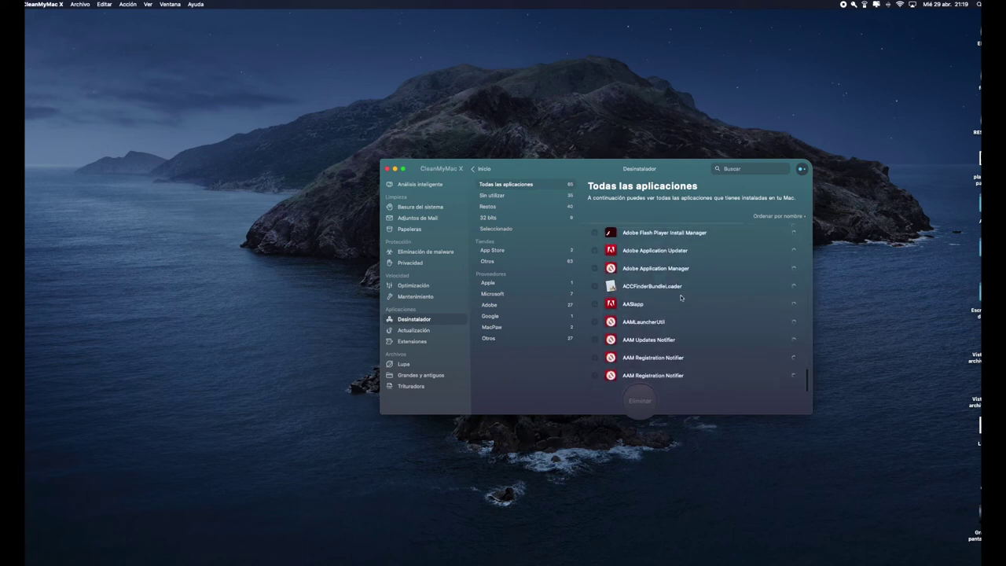
scroll(680, 298, "up", 20)
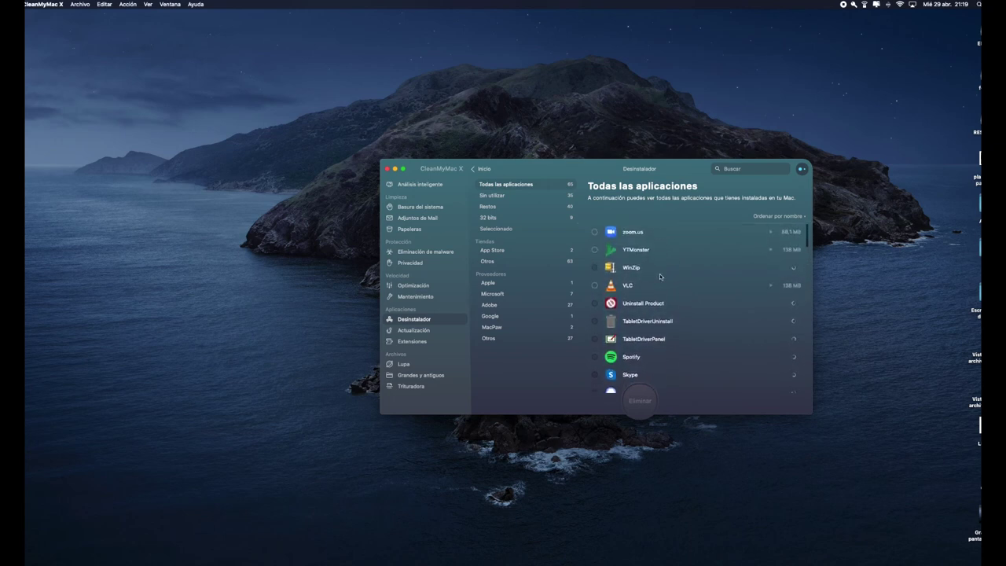
scroll(618, 268, "down", 1)
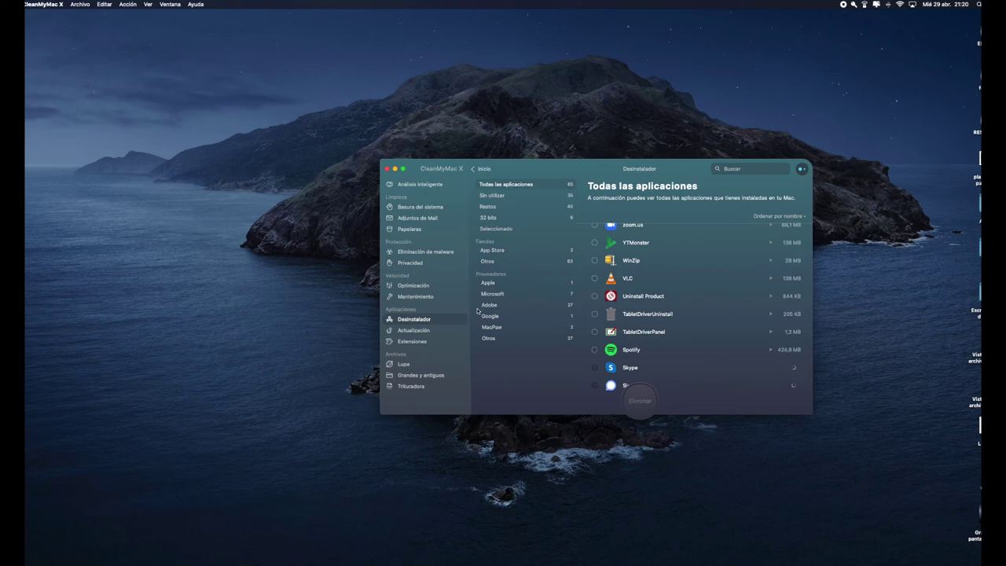
- Review the Actualización and Extensiones modules and the file tools Lupa, Grandes y antiguos and Trituradora
left_click(421, 330)
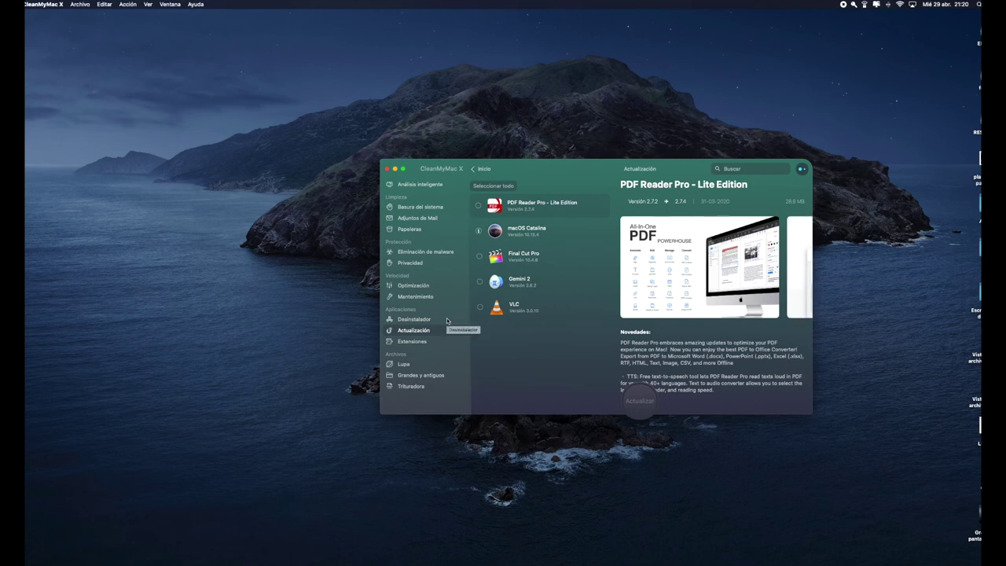
left_click(412, 341)
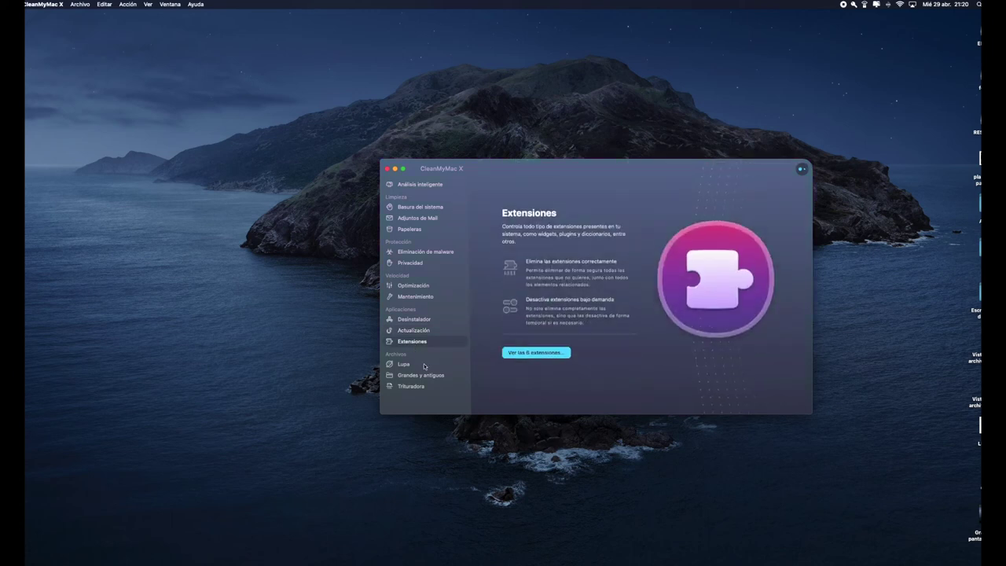
left_click(423, 363)
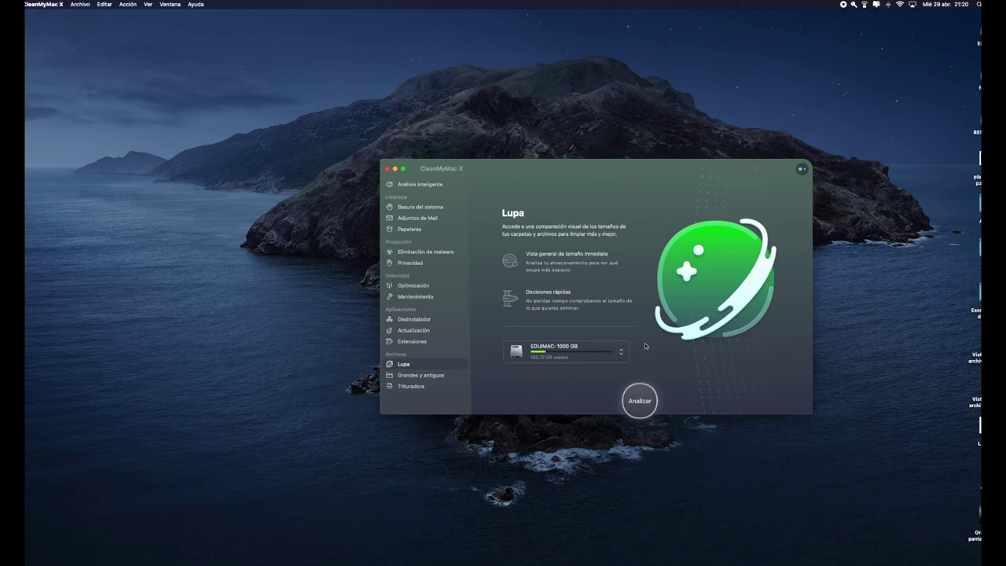
scroll(431, 379, "down", 1)
left_click(424, 375)
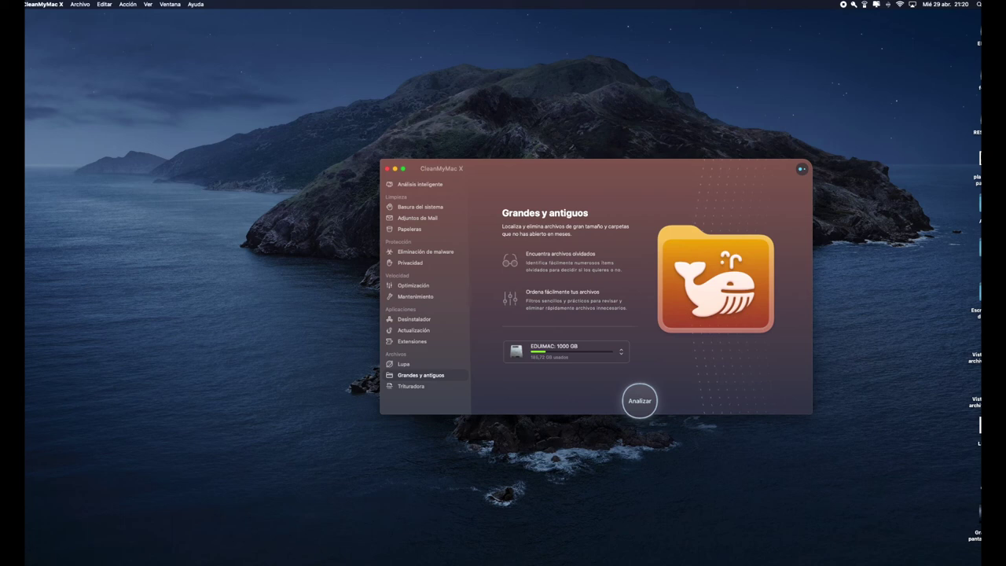
mouse_move(321, 555)
left_click(410, 387)
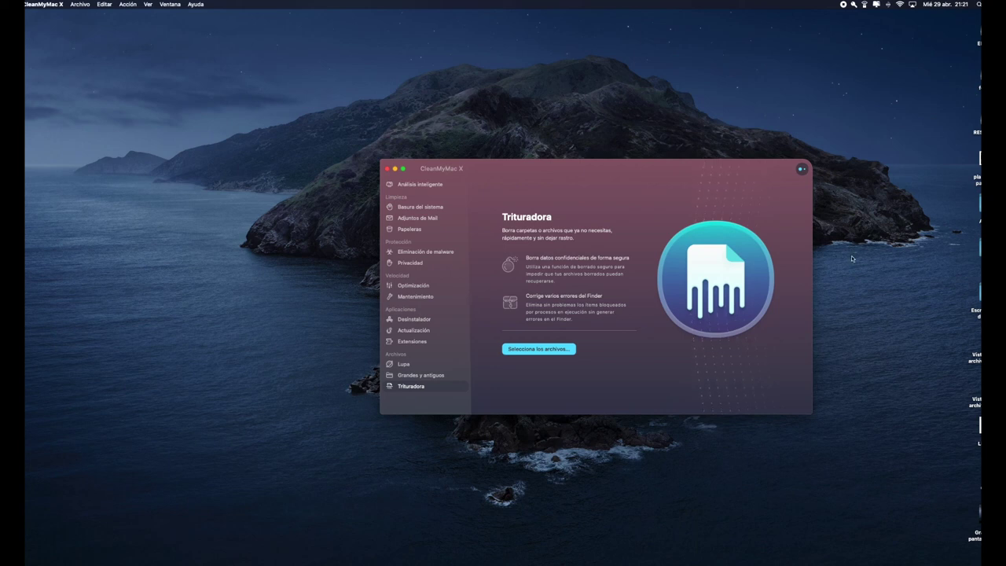
- Close the CleanMyMac X window to return to the empty desktop
left_click_drag(823, 154, 373, 427)
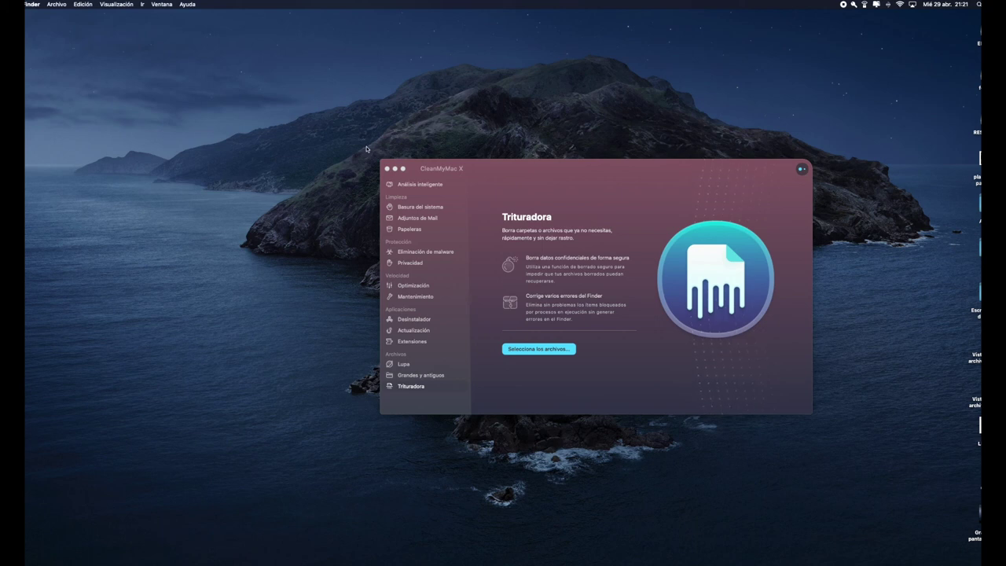
left_click_drag(368, 149, 824, 431)
left_click(386, 168)
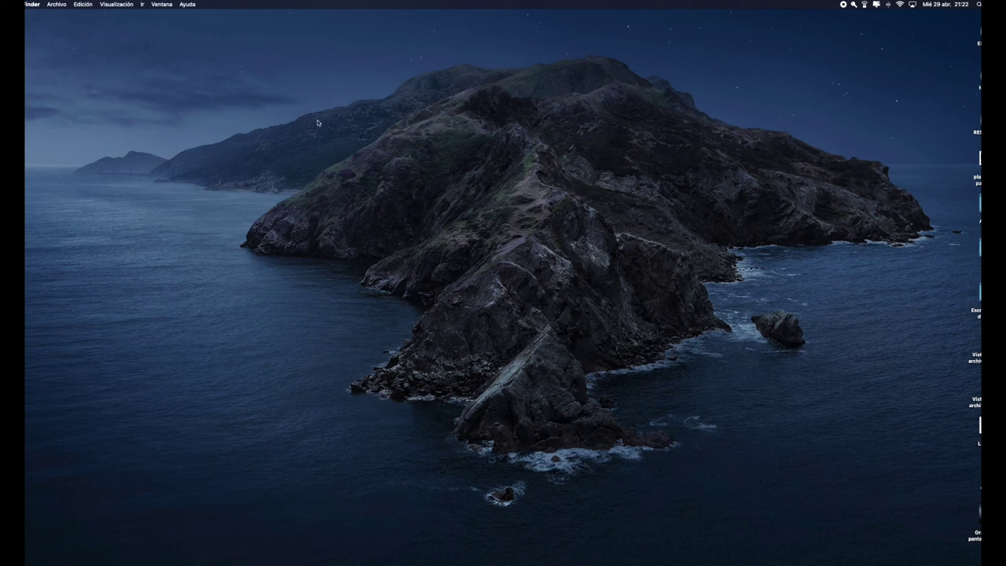
left_click_drag(278, 53, 831, 481)
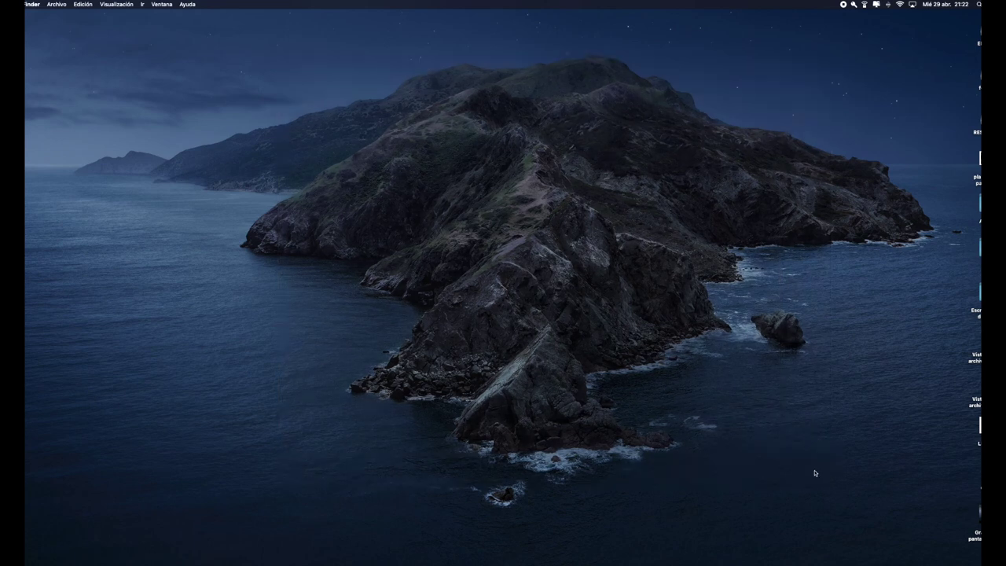